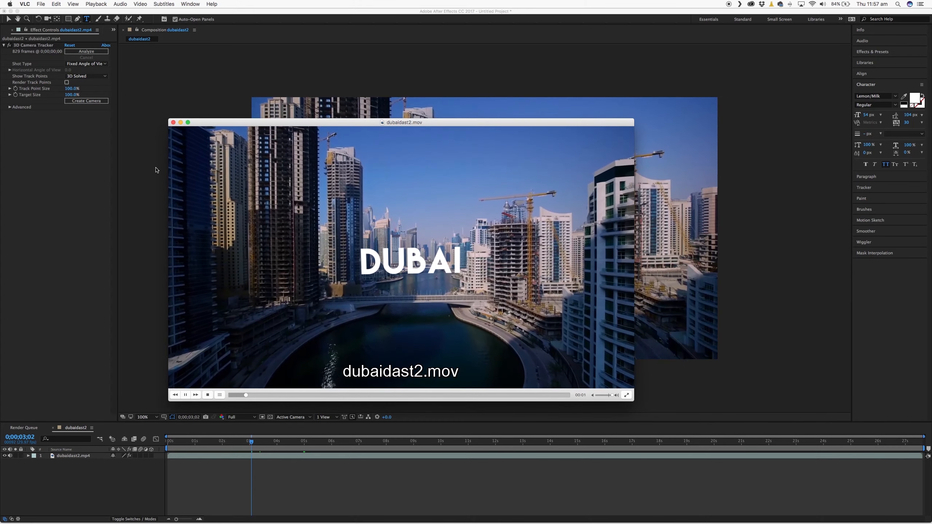
Close the VLC preview of the finished DUBAI video to return to After Effects
left_click(174, 123)
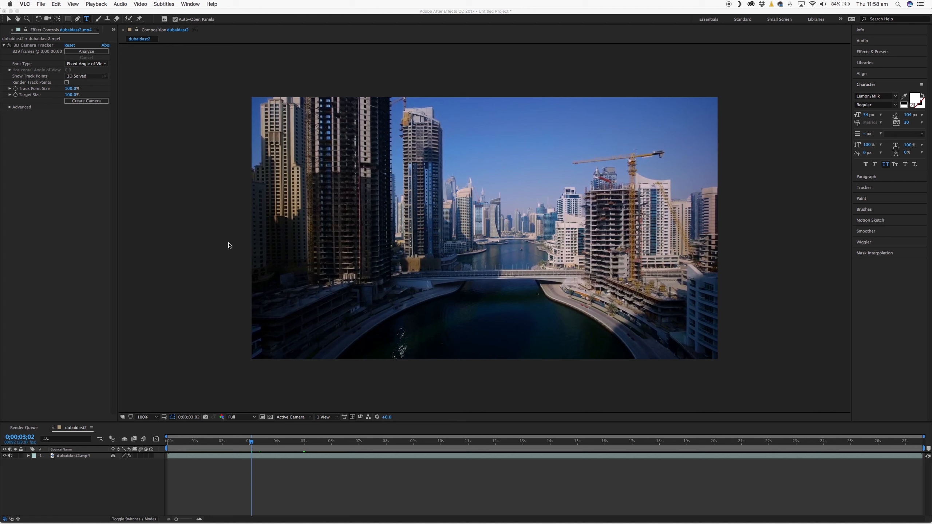
Rewind the composition to an early frame and bring up the Tracker panel
left_click(126, 499)
left_click_drag(250, 441, 183, 441)
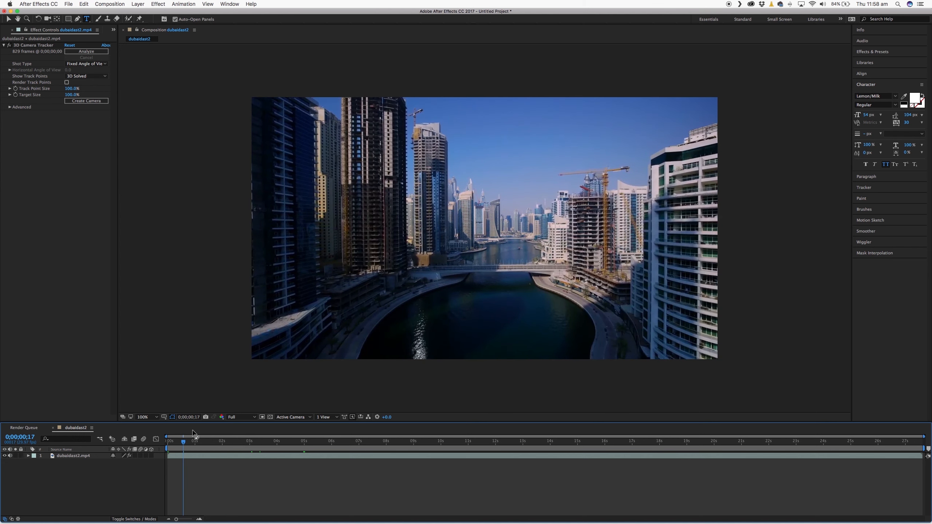
left_click(866, 188)
left_click(229, 4)
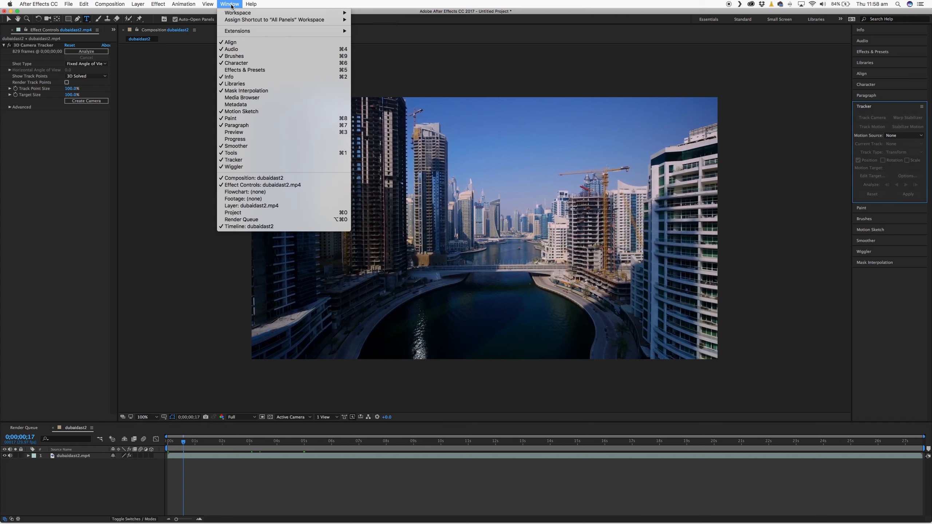
left_click(890, 306)
Select the drone footage layer and start Track Camera on it
left_click(205, 456)
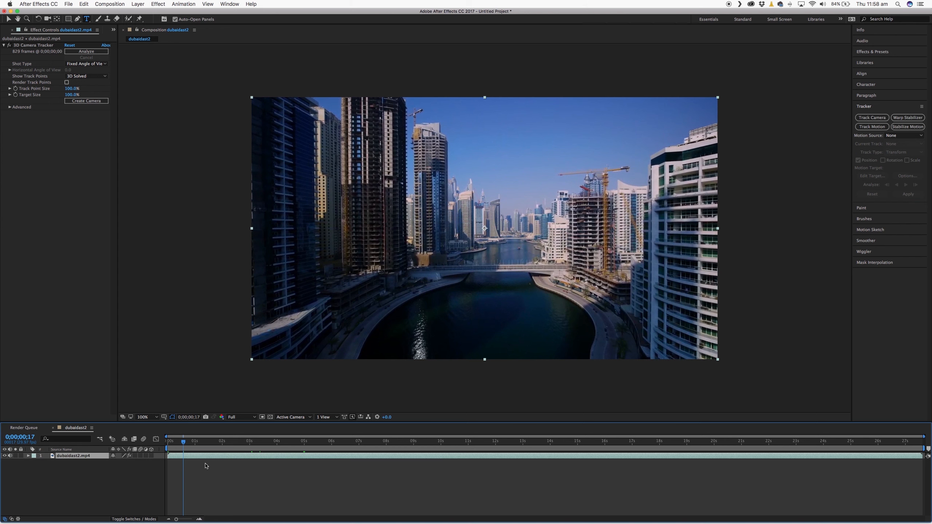
left_click(868, 118)
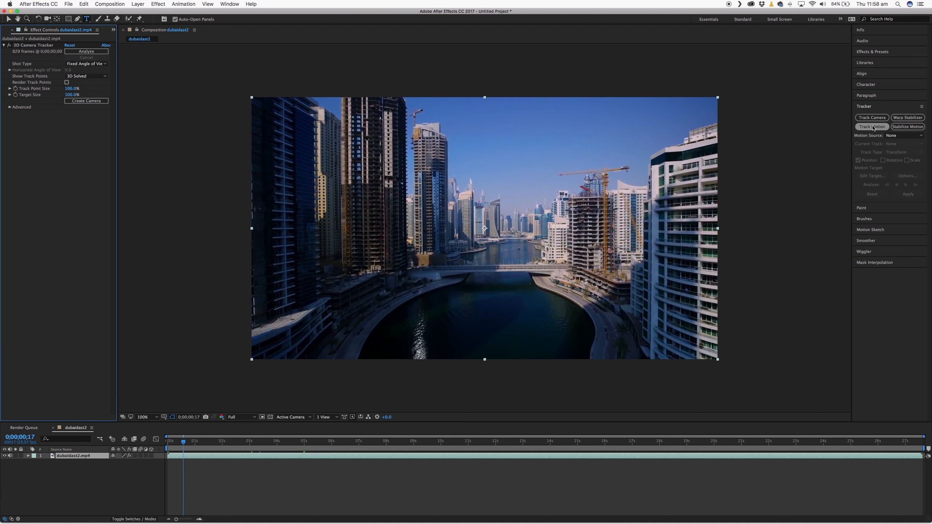
Analyze the footage with the 3D Camera Tracker and select the effect to show its track points
left_click(86, 52)
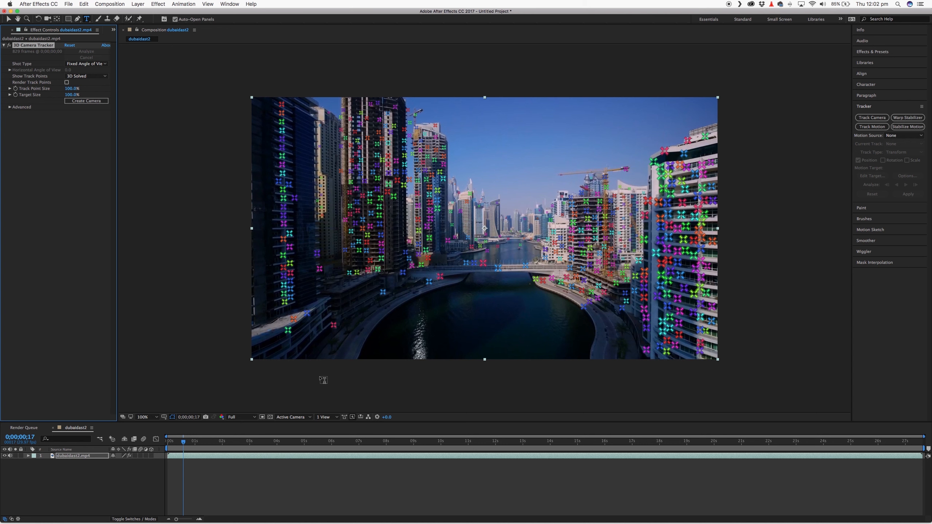
left_click(315, 469)
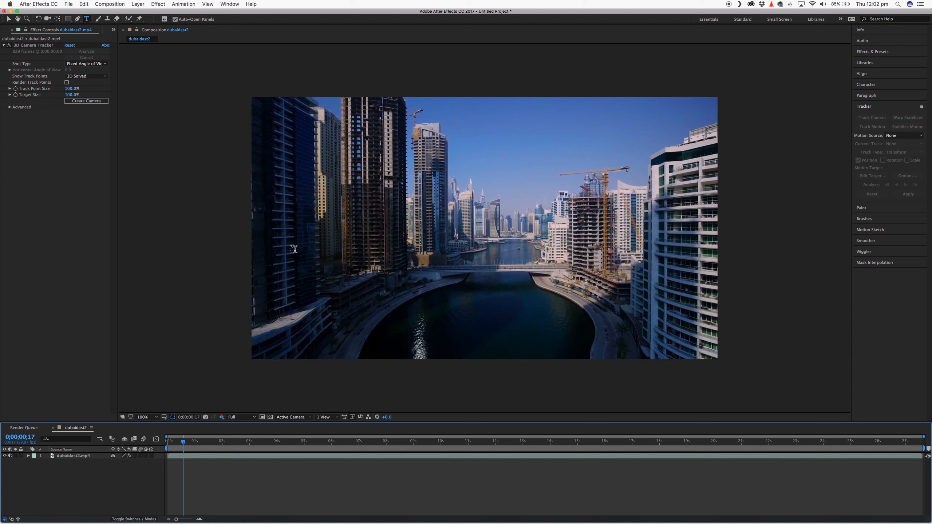
left_click(39, 161)
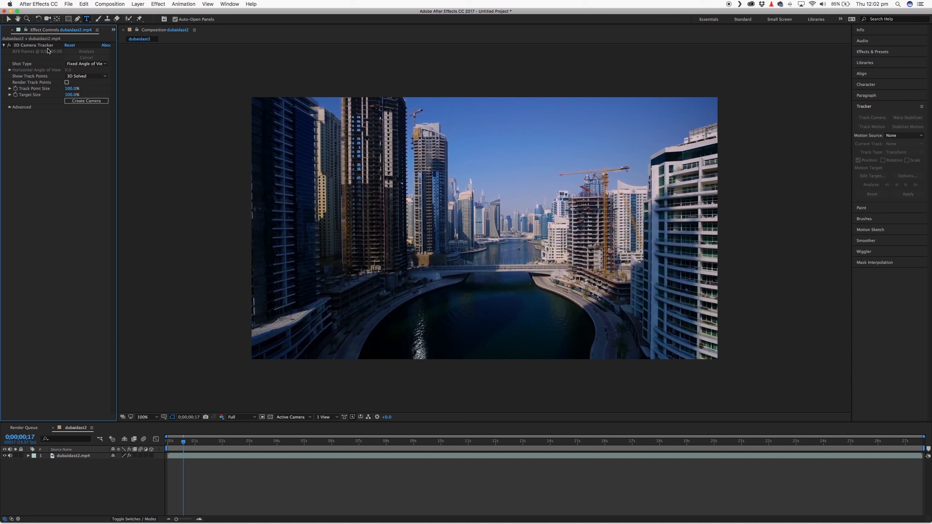
left_click(33, 45)
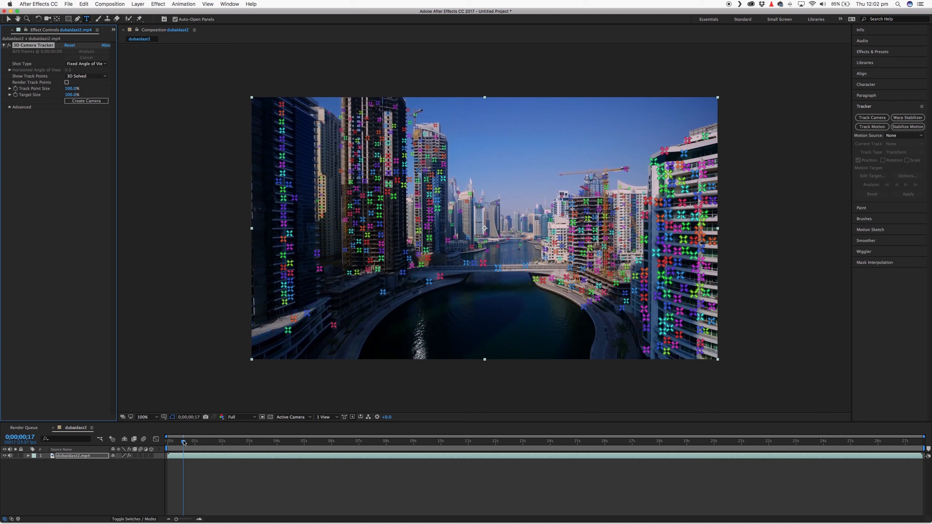
Scrub the playhead forward to about eight seconds, track points still on the towers
mouse_move(184, 442)
left_mouse_down()
mouse_move(444, 446)
mouse_move(409, 443)
left_mouse_up()
key("v")
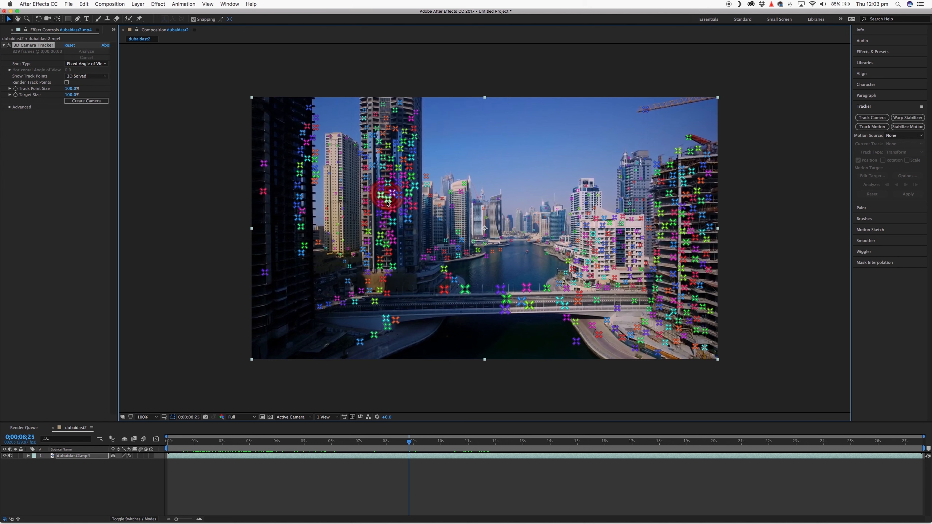
At about nine seconds, create Text and Camera from track points on the left tower
key("space")
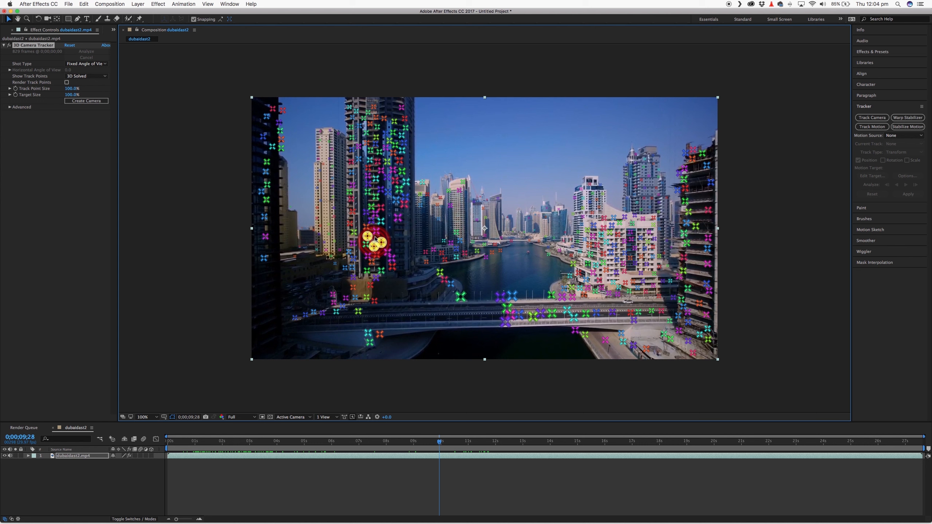
right_click(376, 239)
left_click(394, 243)
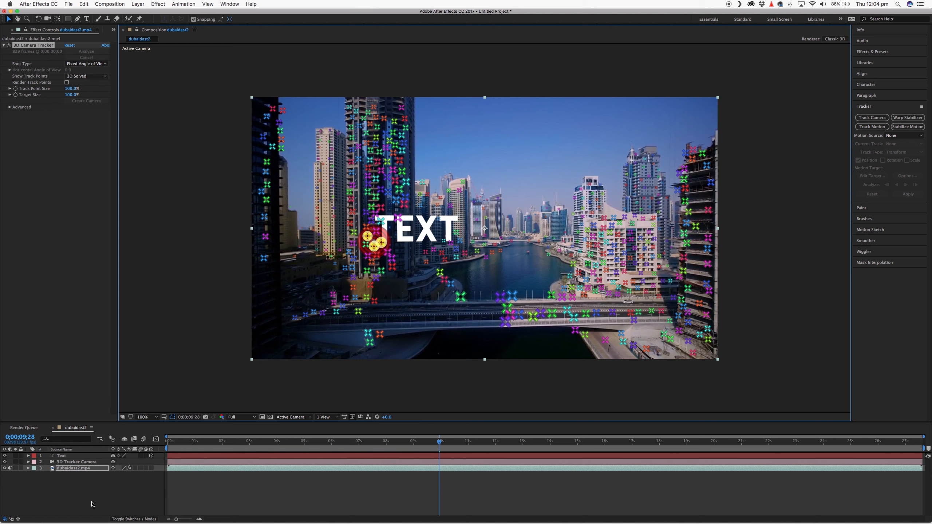
Select the new placeholder Text layer anchored by the tracker camera
left_click(62, 457)
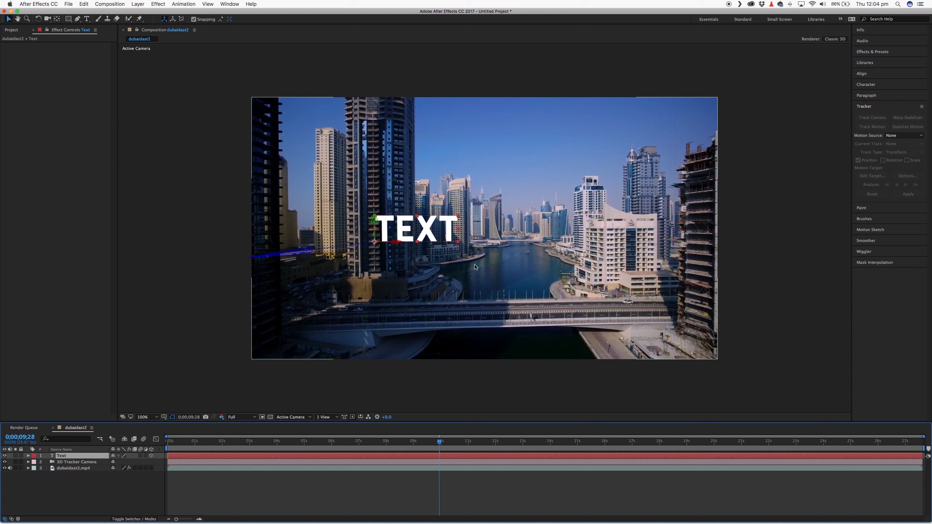
left_click(403, 243)
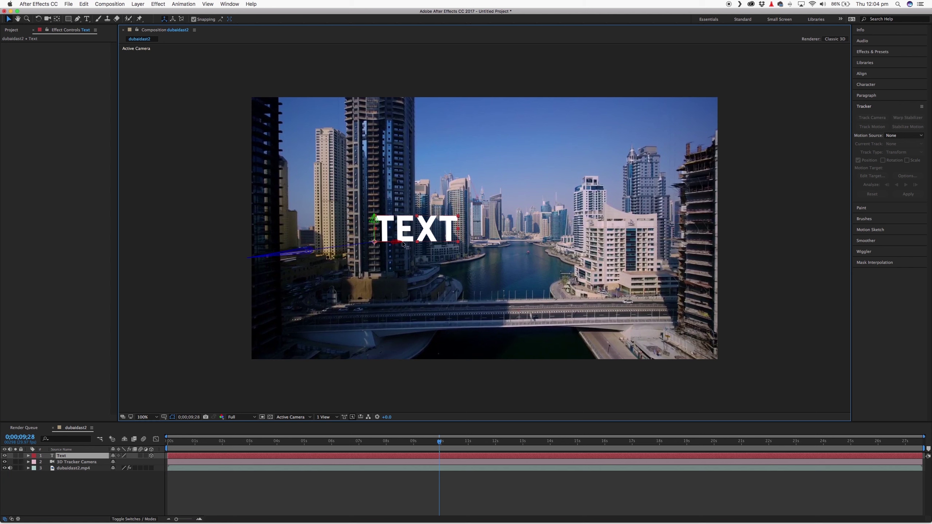
left_click(61, 457)
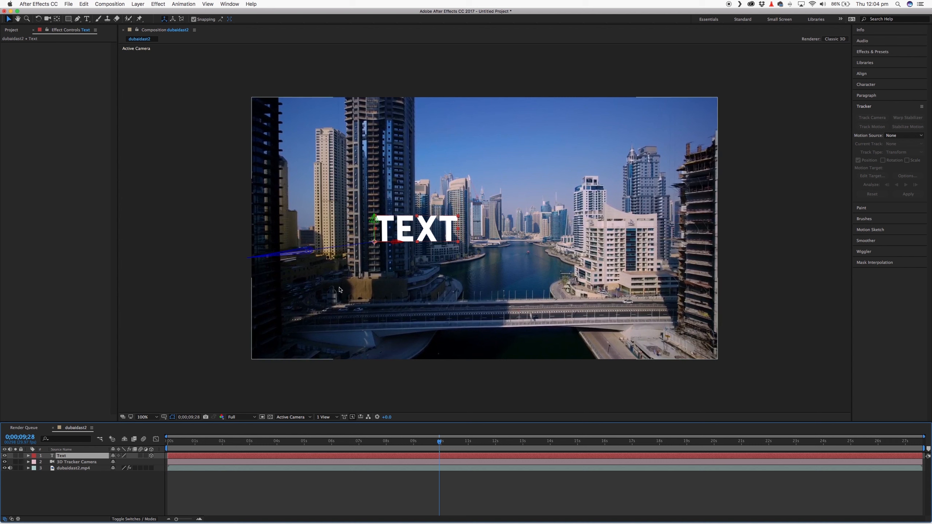
Change the placeholder wording to DUBAI and enlarge it to about 104 px
double_click(58, 457)
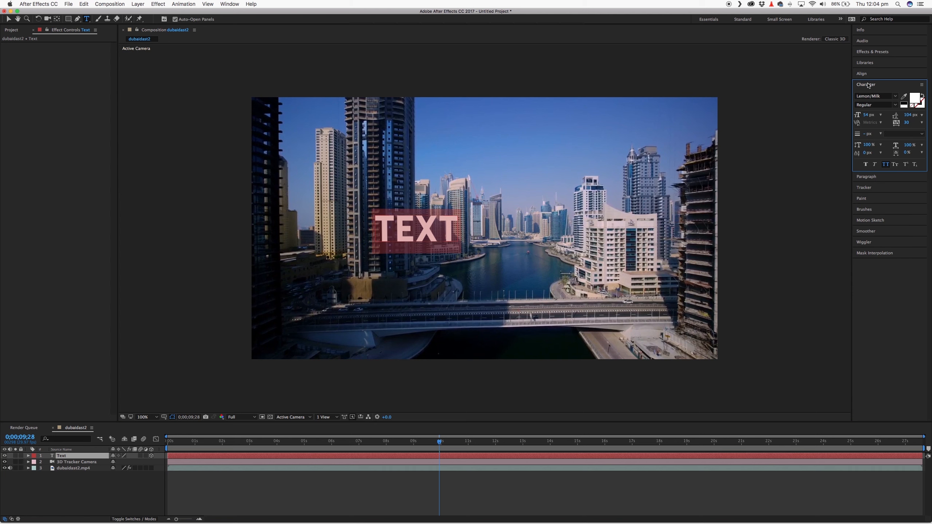
left_click(417, 230)
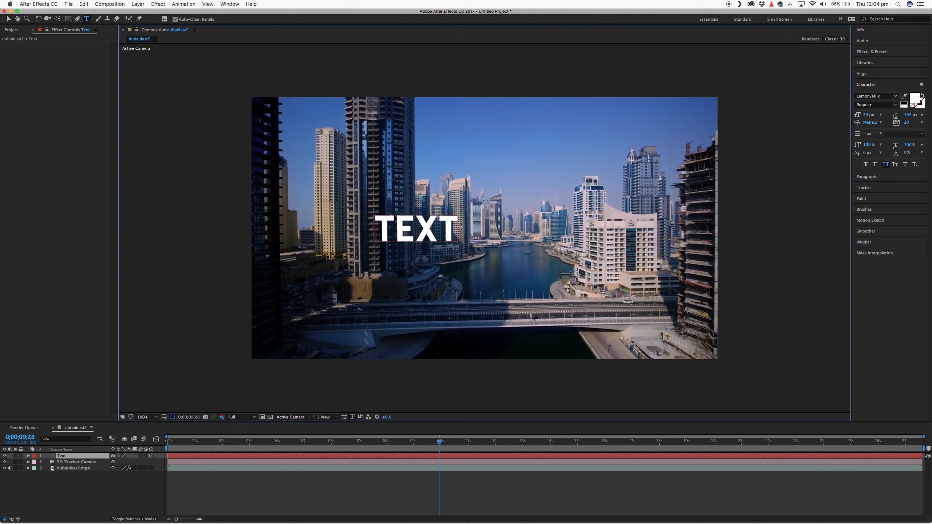
left_click_drag(455, 228, 378, 233)
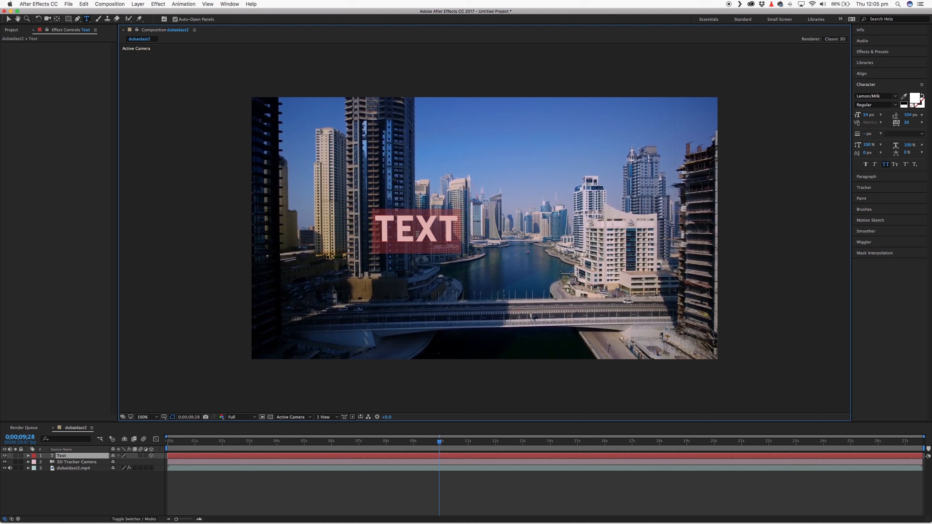
type("DUBAI")
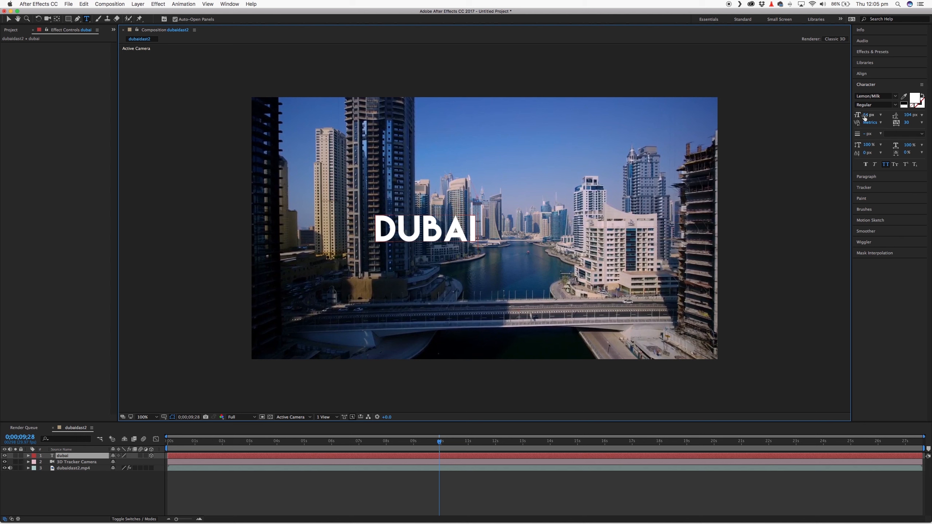
mouse_move(865, 117)
left_mouse_down()
mouse_move(889, 115)
mouse_move(876, 117)
left_mouse_up()
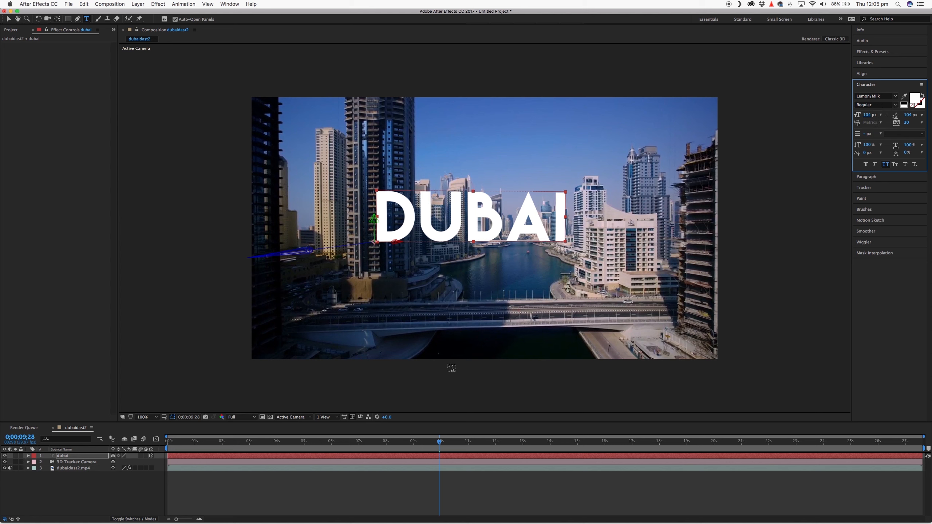
Scrub the timeline to check the DUBAI text holds over earlier and later frames
mouse_move(439, 442)
left_mouse_down()
mouse_move(396, 442)
mouse_move(461, 442)
left_mouse_up()
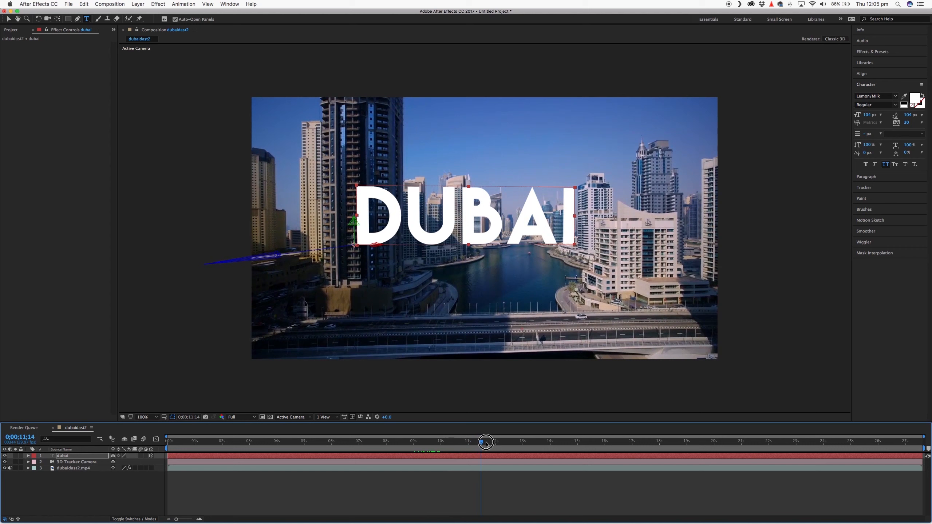
mouse_move(486, 443)
left_mouse_down()
mouse_move(549, 442)
mouse_move(475, 444)
left_mouse_up()
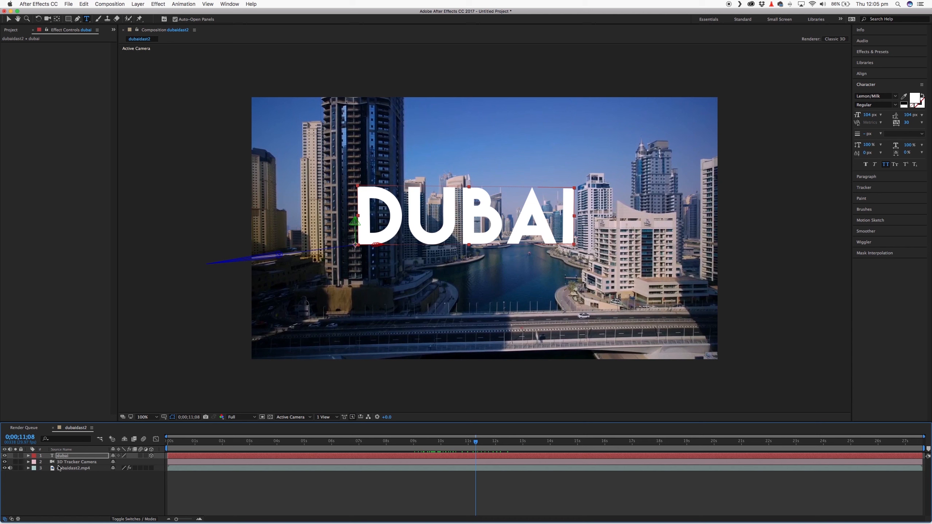
Reveal the dubai layer's Transform properties and switch to the Selection tool
left_click(28, 456)
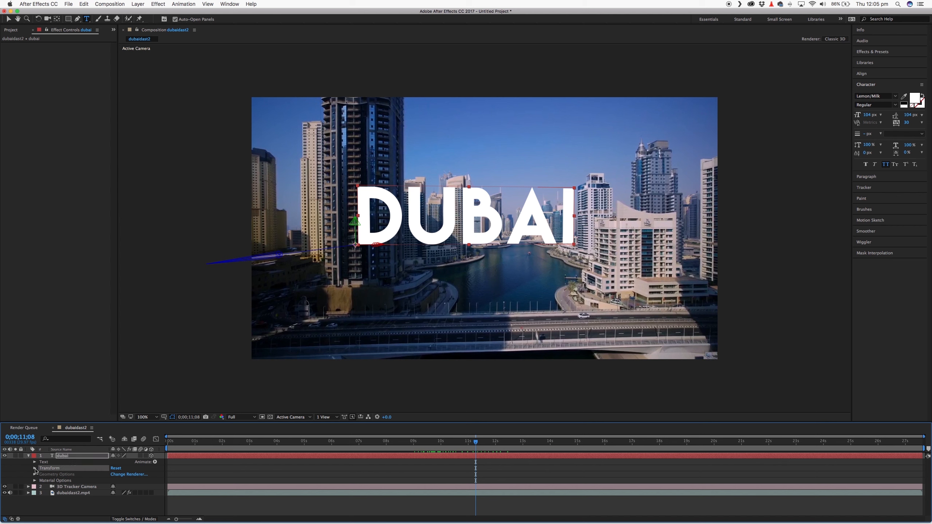
left_click(34, 469)
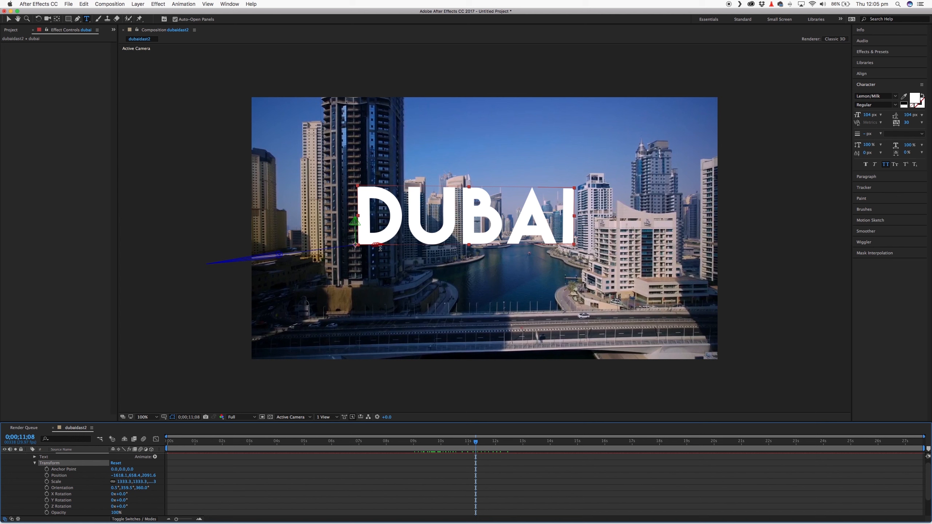
key("v")
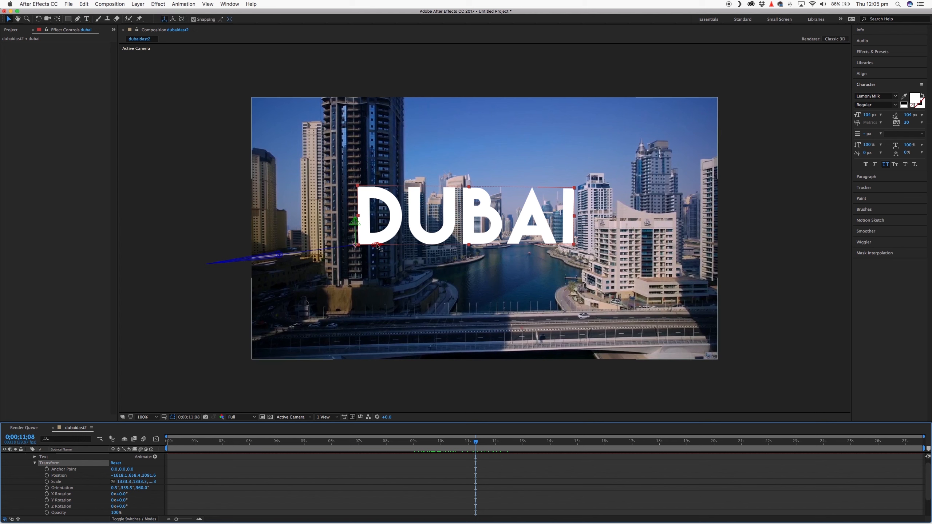
Drag the X and Z handles to shift DUBAI sideways and closer to the camera, then preview later frames
left_click_drag(378, 248, 442, 253)
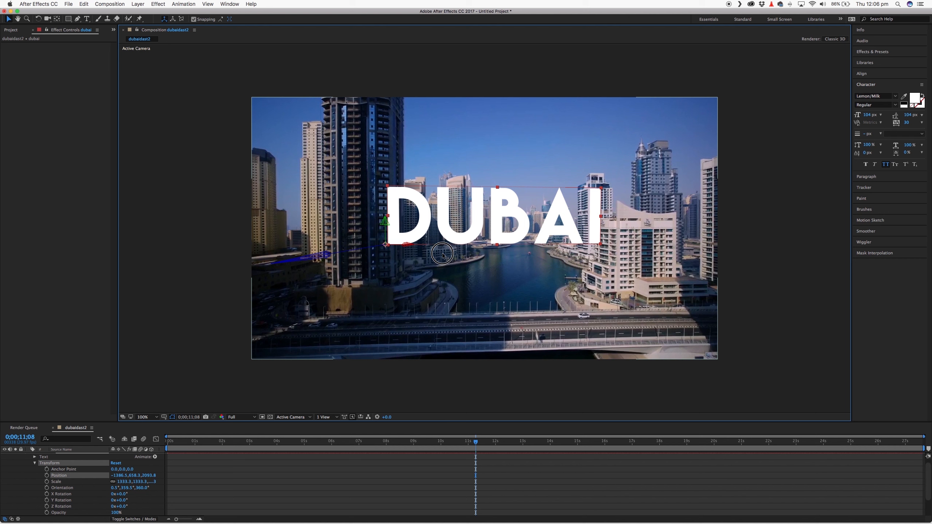
mouse_move(442, 254)
left_mouse_down()
mouse_move(559, 256)
mouse_move(410, 257)
mouse_move(436, 250)
left_mouse_up()
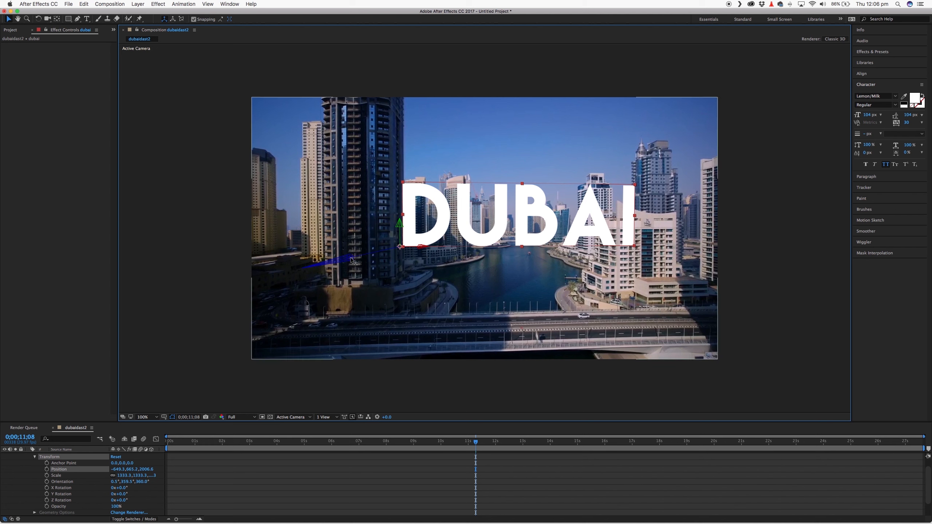
left_click_drag(347, 259, 281, 282)
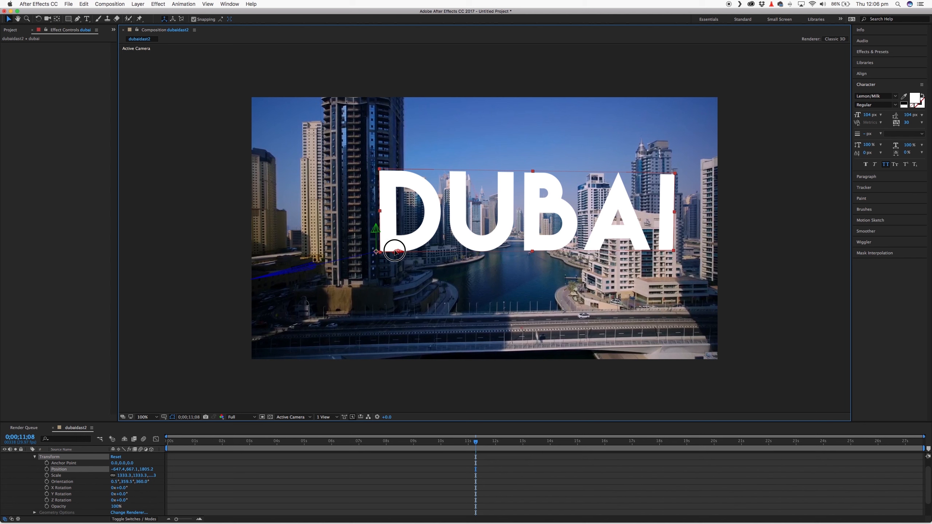
left_click_drag(395, 252, 371, 252)
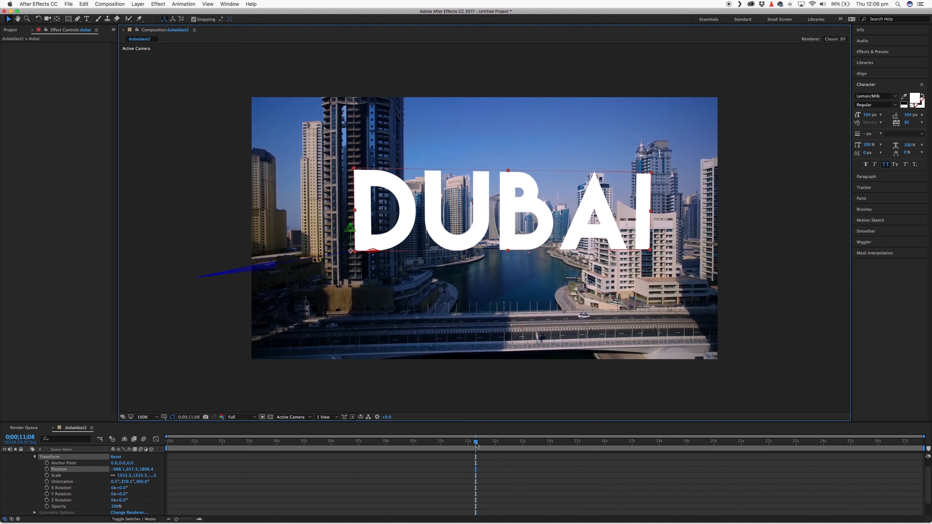
left_click_drag(476, 444, 564, 443)
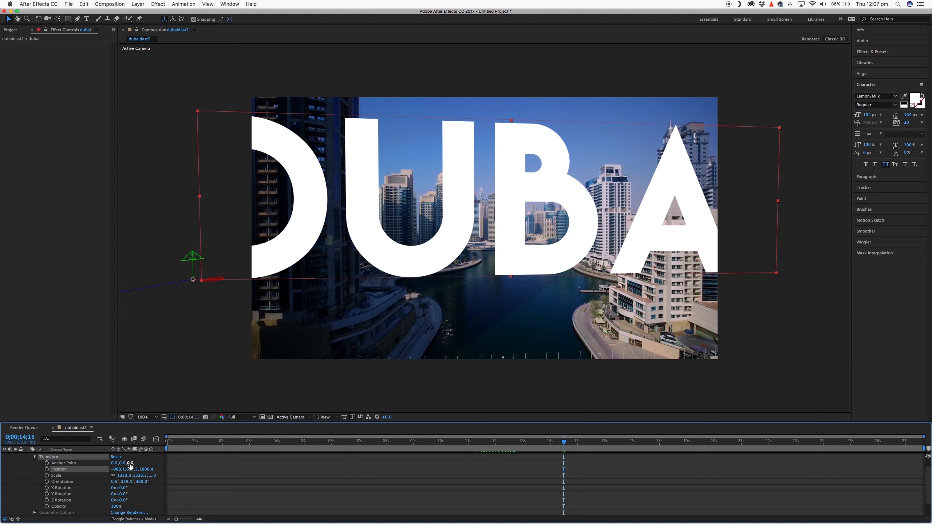
Offset the anchor point to shift the DUBAI letters down and left, previewing the flythrough
left_click_drag(131, 464, 137, 465)
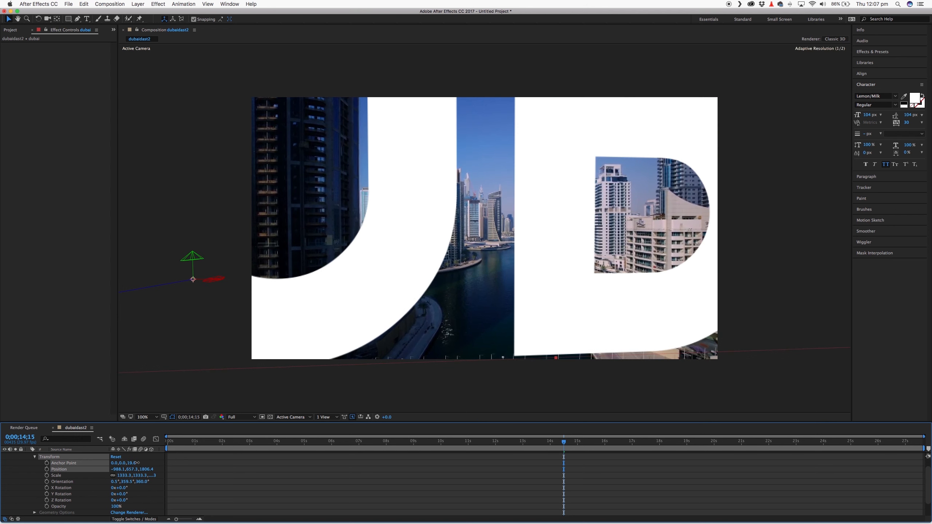
mouse_move(122, 464)
left_mouse_down()
mouse_move(113, 463)
mouse_move(137, 465)
left_mouse_up()
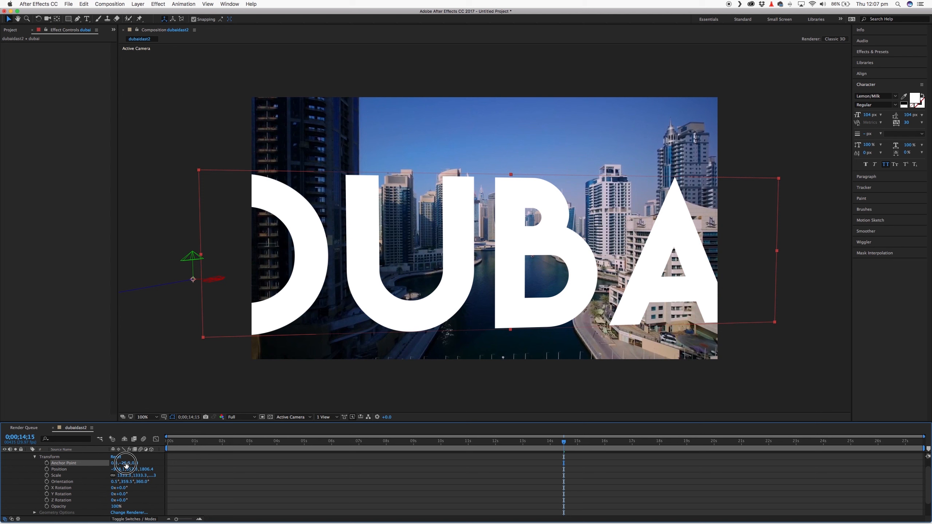
left_click_drag(114, 465, 233, 498)
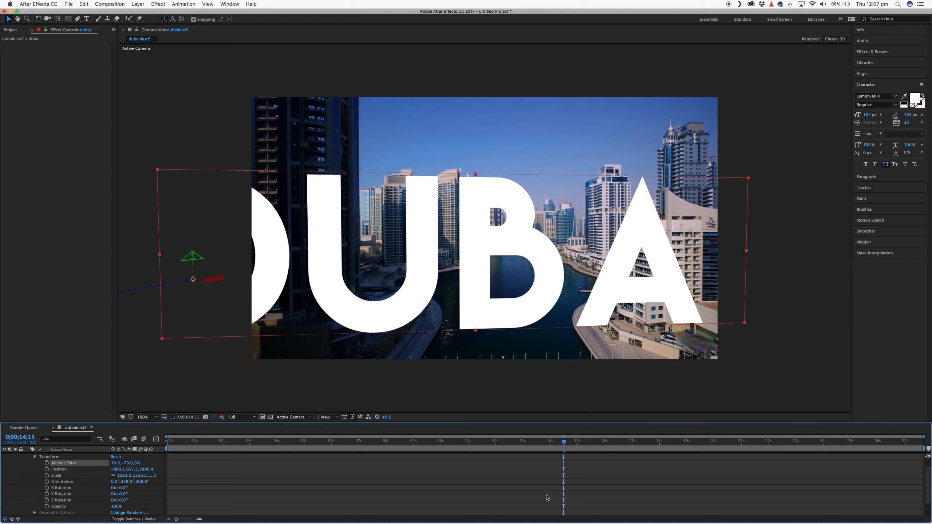
mouse_move(566, 441)
left_mouse_down()
mouse_move(657, 442)
mouse_move(647, 441)
left_mouse_up()
Fine-tune the anchor point so the camera passes cleanly through the letter D
left_click_drag(124, 463, 125, 465)
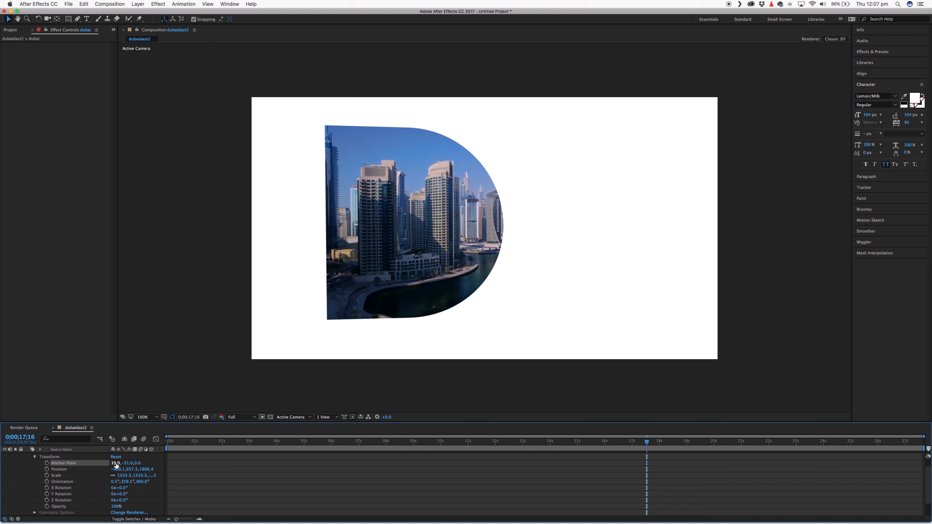
left_click_drag(121, 465, 116, 463)
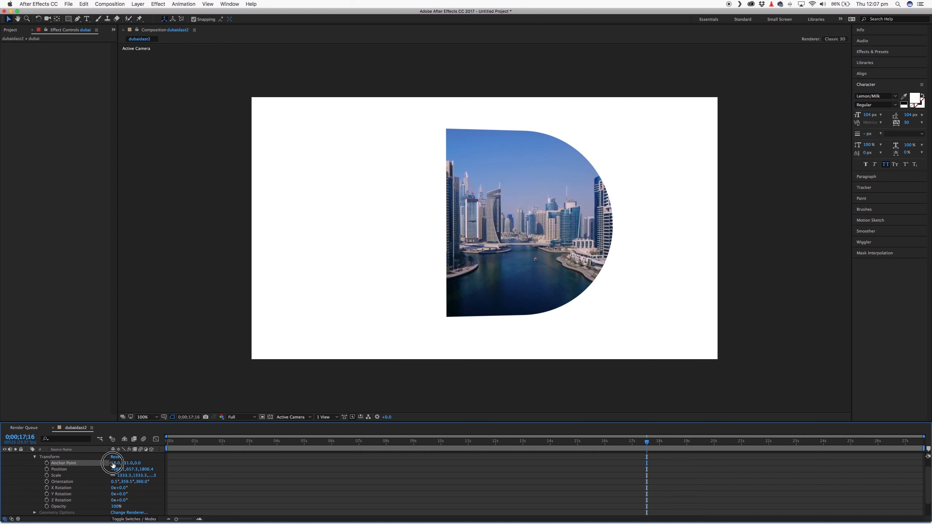